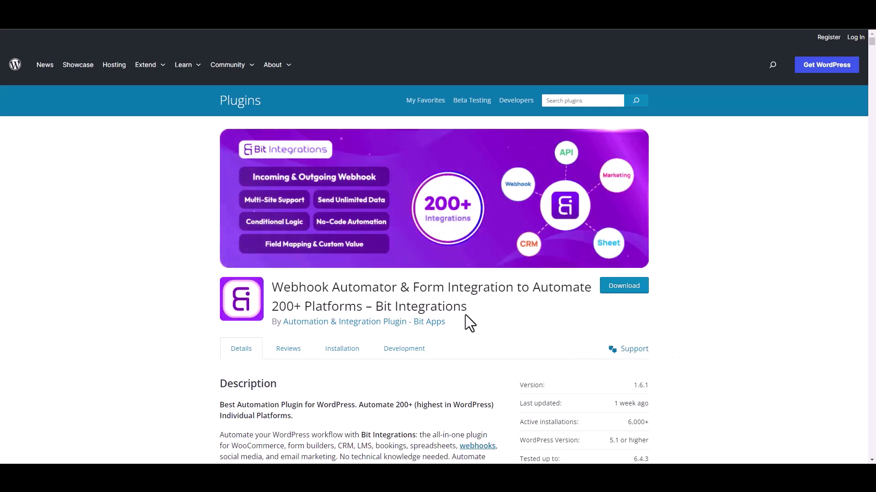
Highlight 'Bit Integrations' in the plugin page title, then clear the selection.
drag(376, 307, 477, 315)
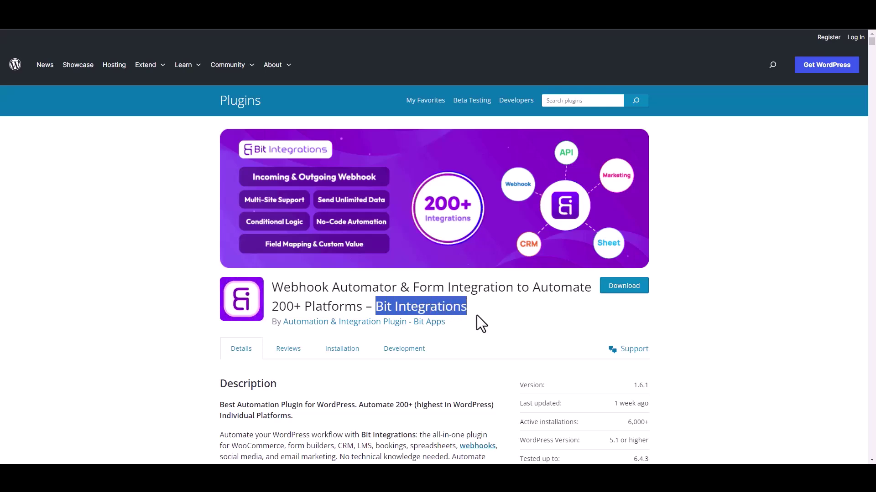
click(484, 321)
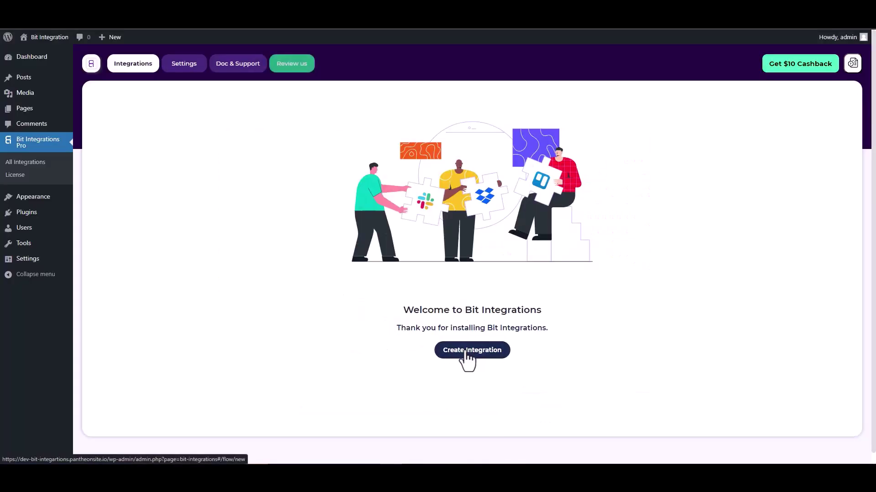
Pick CoBlocks Form as the trigger, start fetching, and inspect the Coblock form's Hidden field.
click(467, 355)
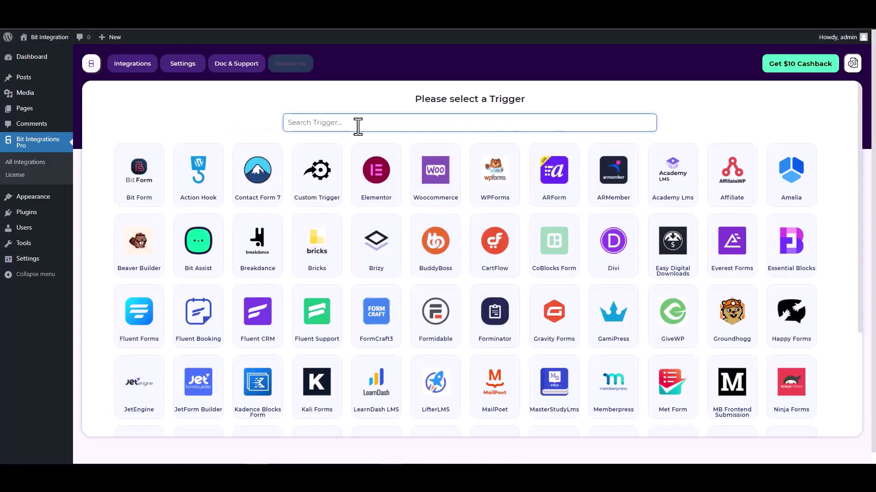
text(co)
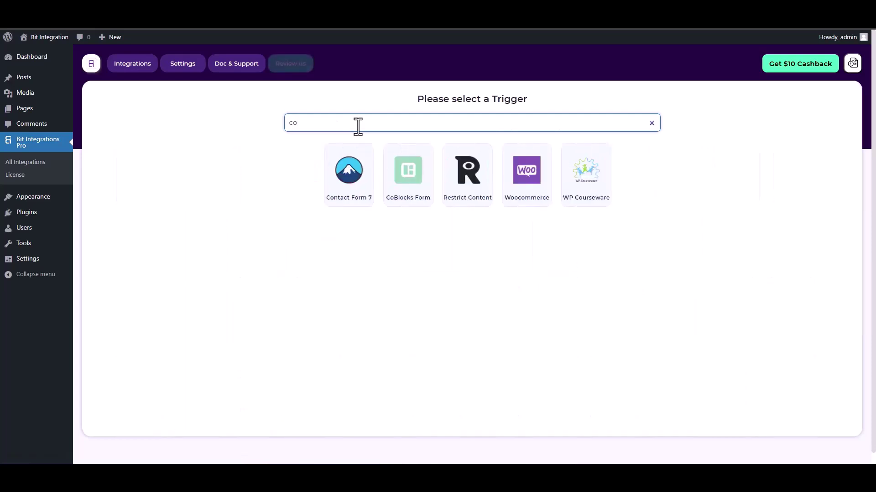
click(407, 172)
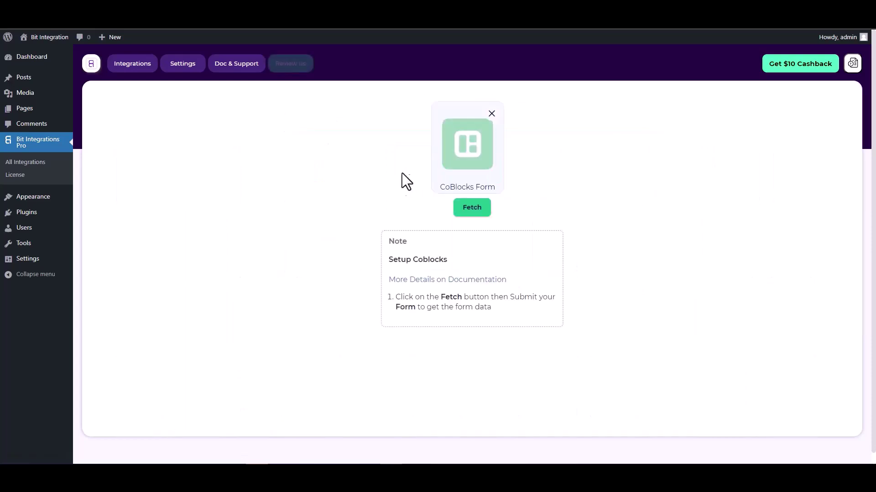
click(469, 211)
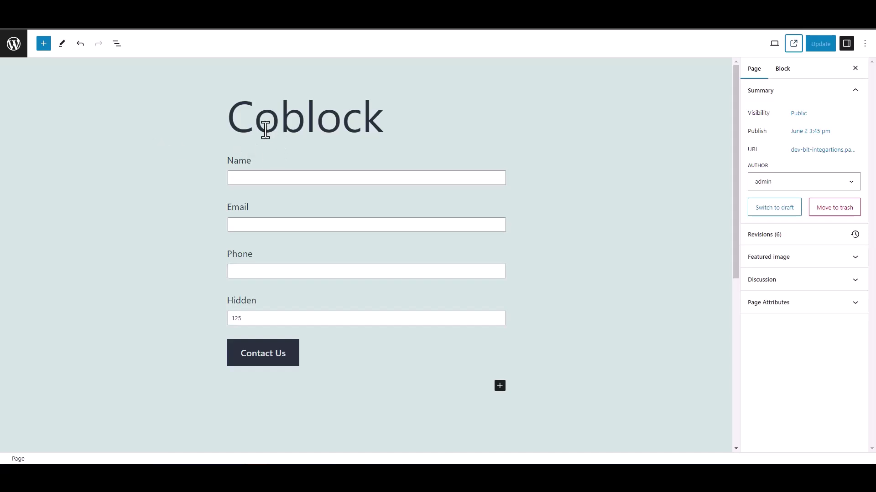
double_click(219, 302)
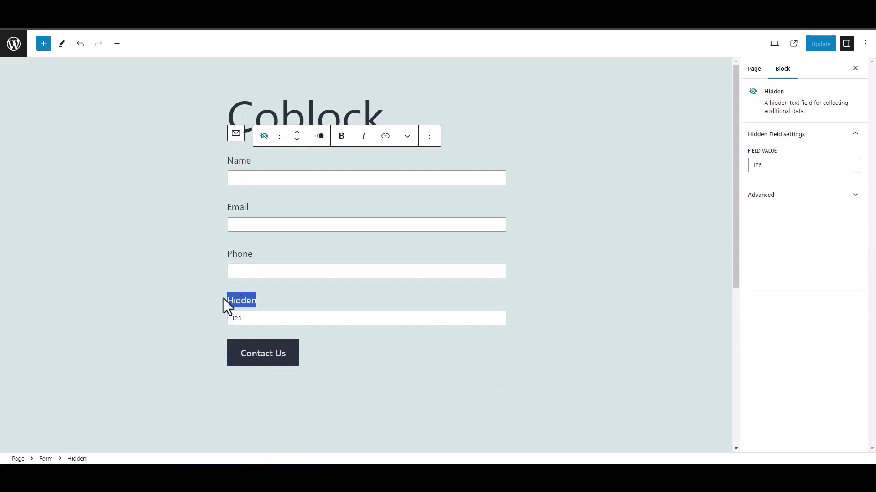
click(189, 288)
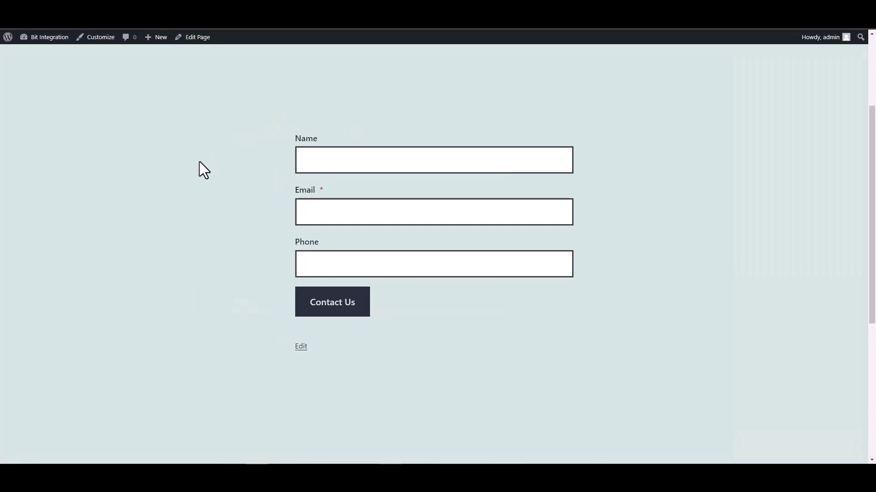
Fill the contact form with name 'test', a test e-mail and phone, then submit it.
click(333, 162)
text(test)
key(Tab)
text(test@)
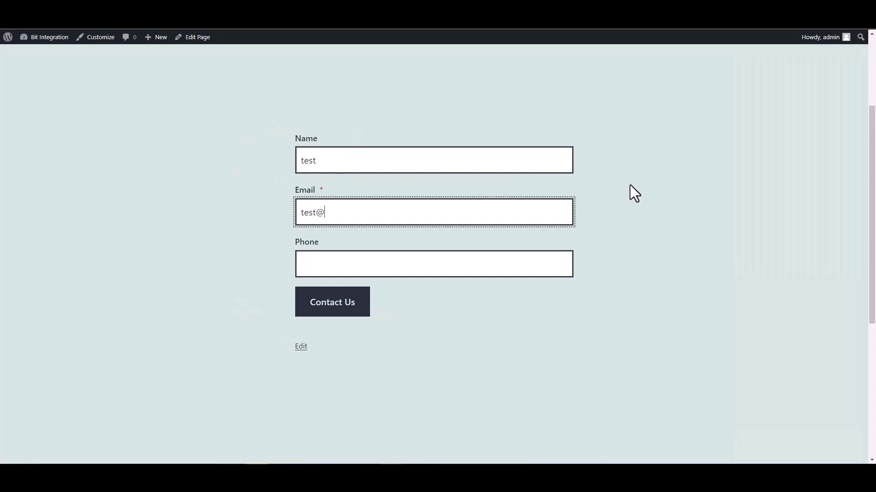
text(test.com)
click(523, 265)
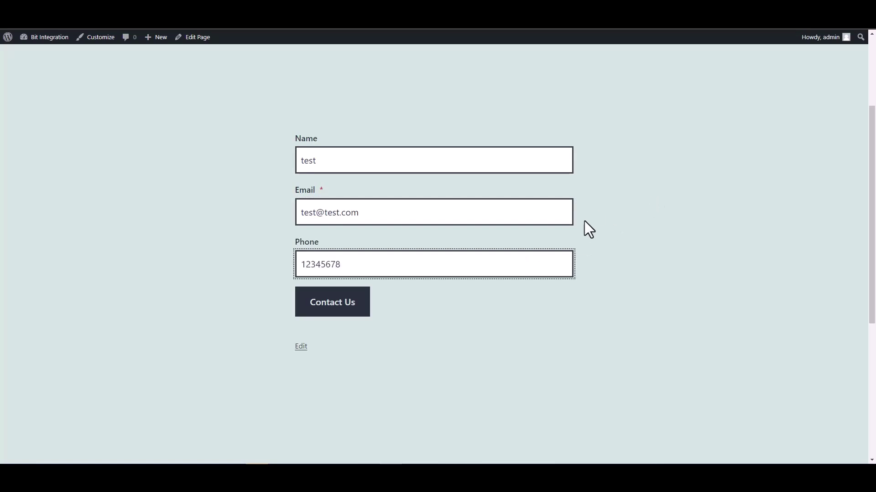
click(362, 309)
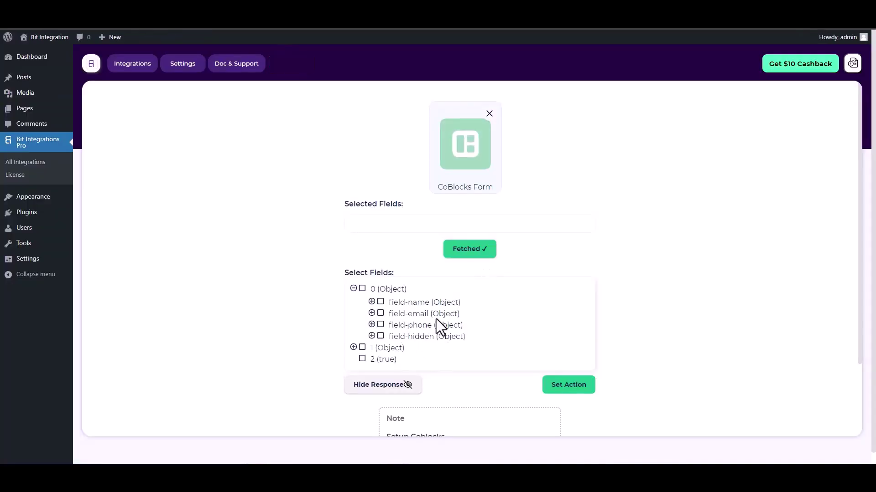
Tick field-name, field-email, field-phone and field-hidden as selected fields.
click(380, 302)
click(380, 328)
click(380, 362)
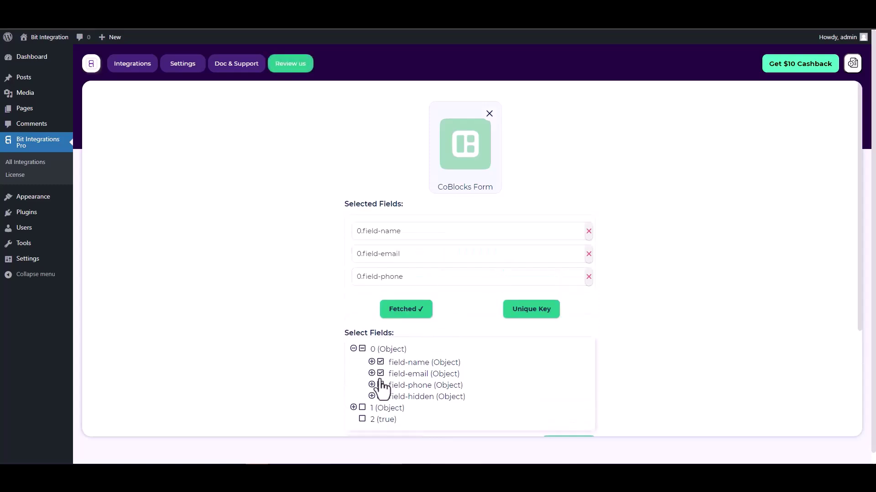
click(380, 397)
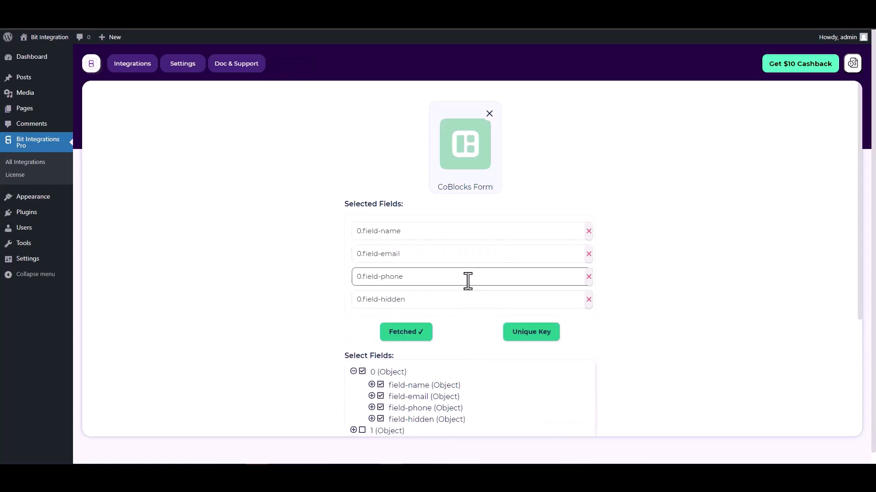
Set 0.field-hidden as the trigger's unique primary key.
scroll(468, 281, down, 1)
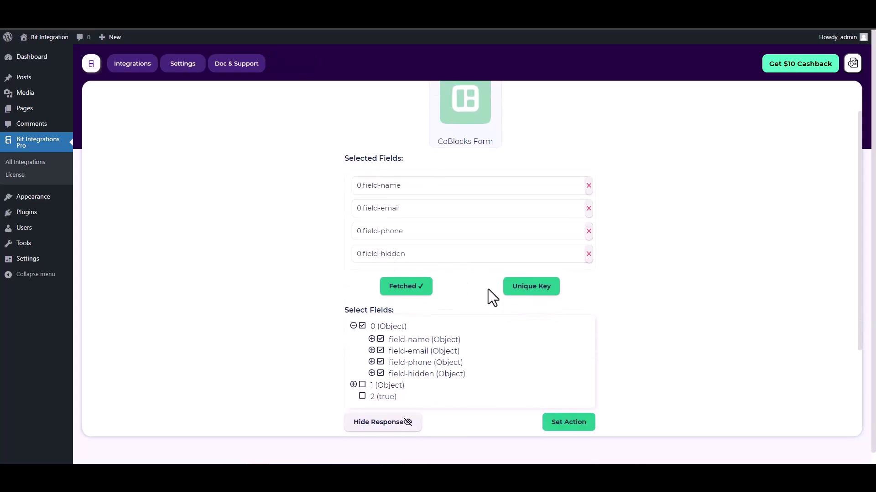
click(528, 290)
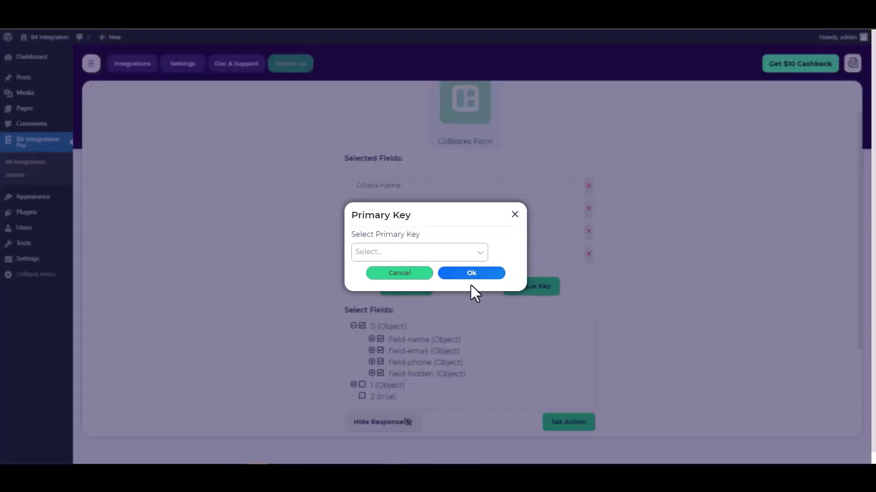
click(477, 255)
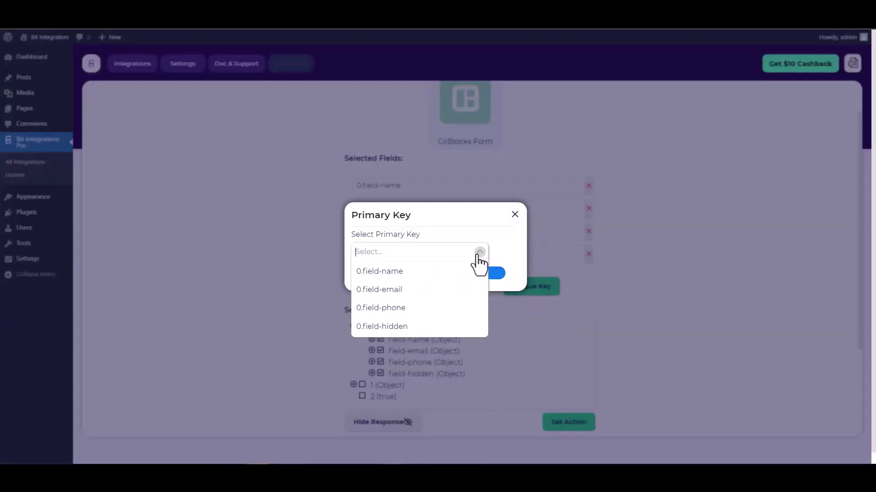
click(386, 327)
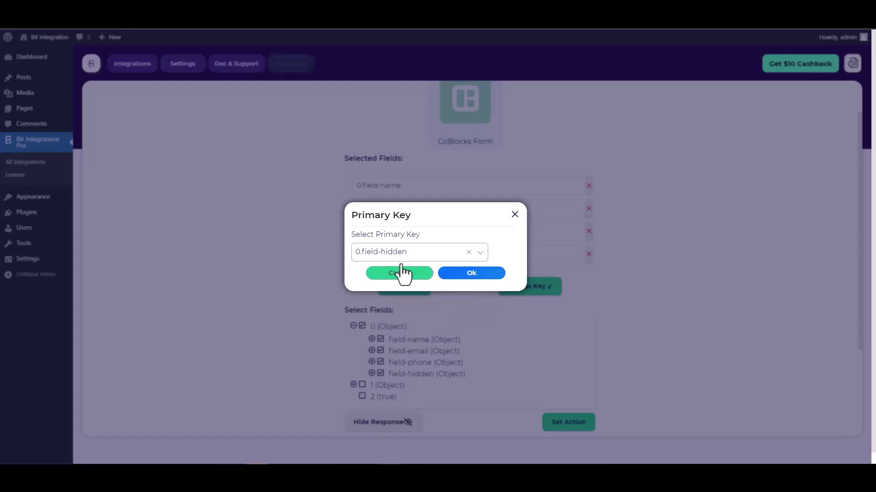
click(473, 275)
scroll(461, 269, down, 2)
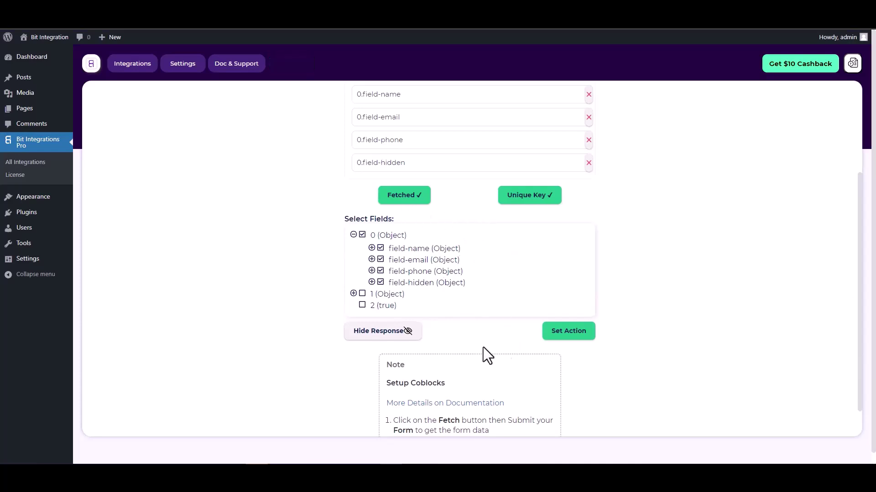
Choose Clickup as the integration's action, searching actions for 'clic'.
click(569, 332)
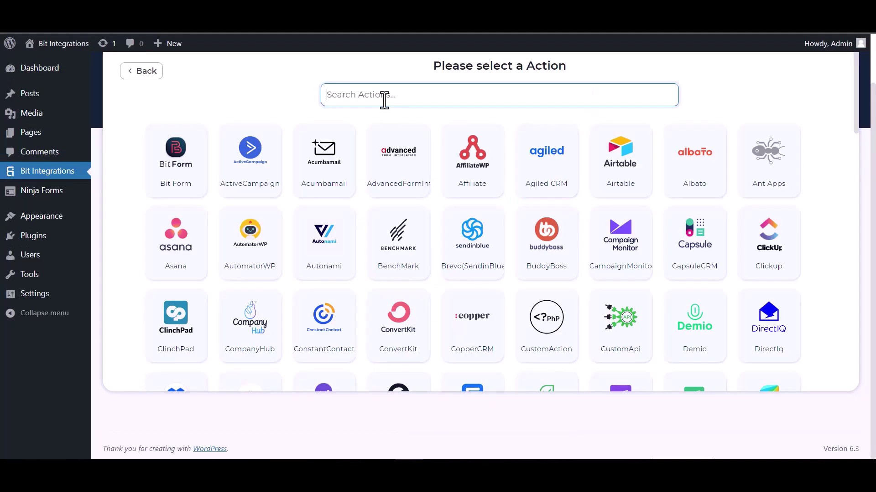
text(clic)
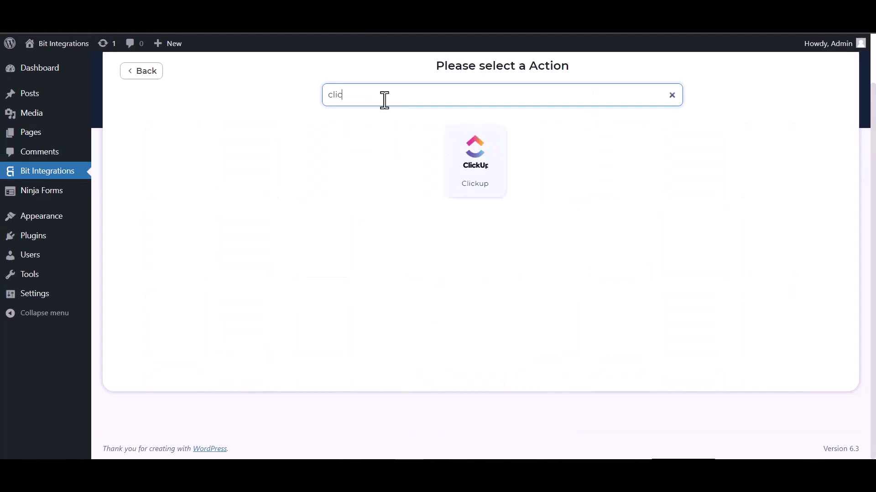
click(473, 165)
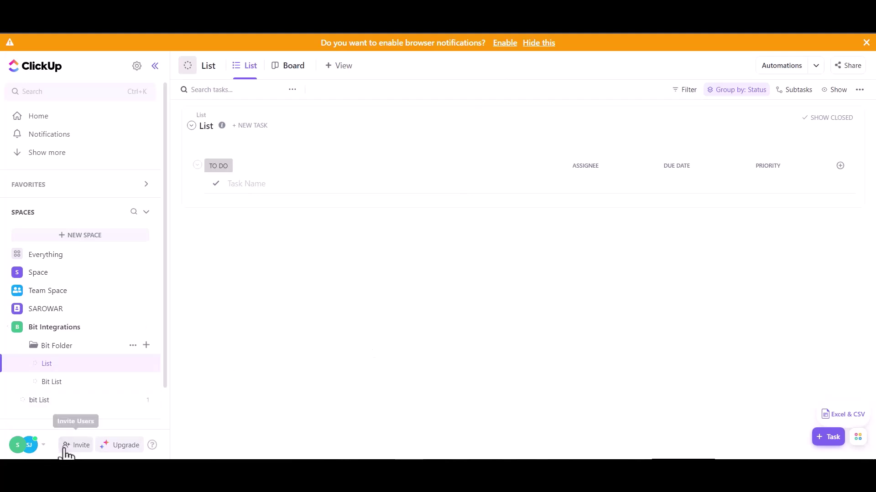
Copy the ClickUp API token from My Settings > Apps.
click(39, 451)
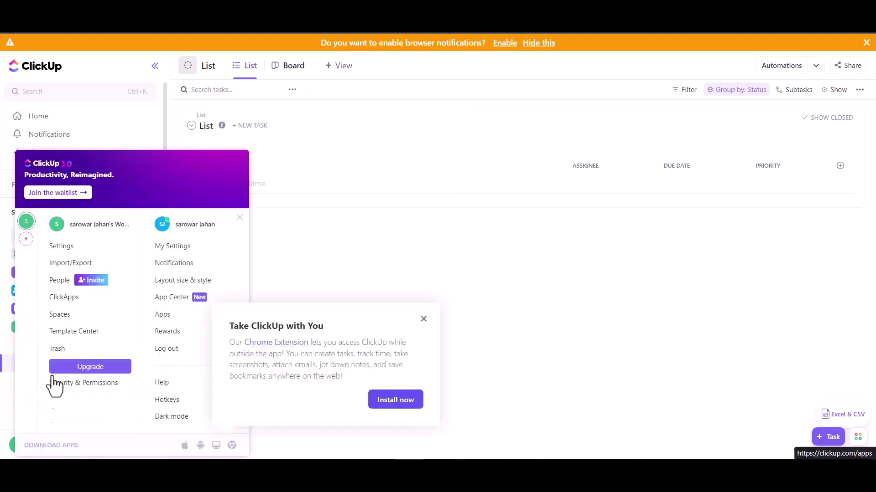
click(173, 247)
scroll(46, 367, down, 8)
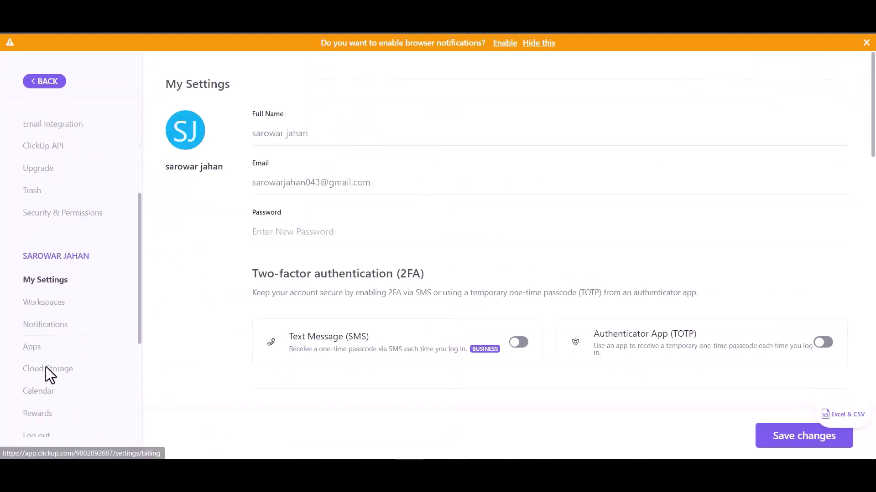
click(32, 185)
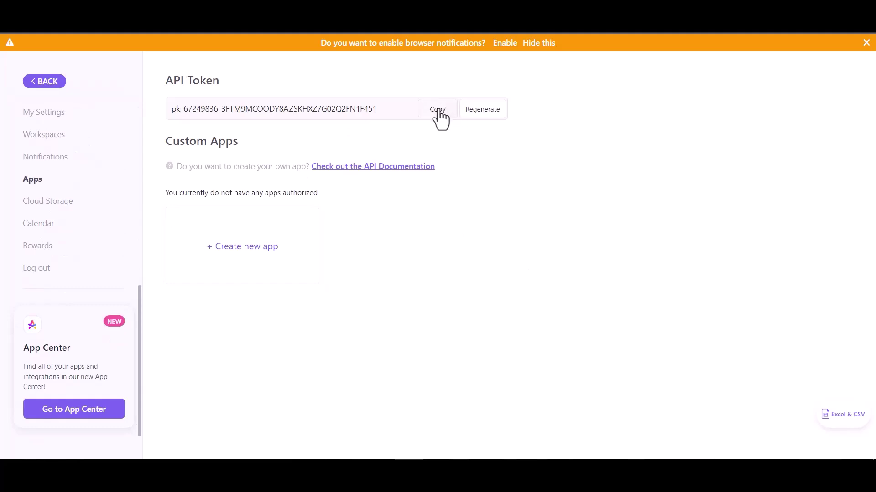
click(440, 110)
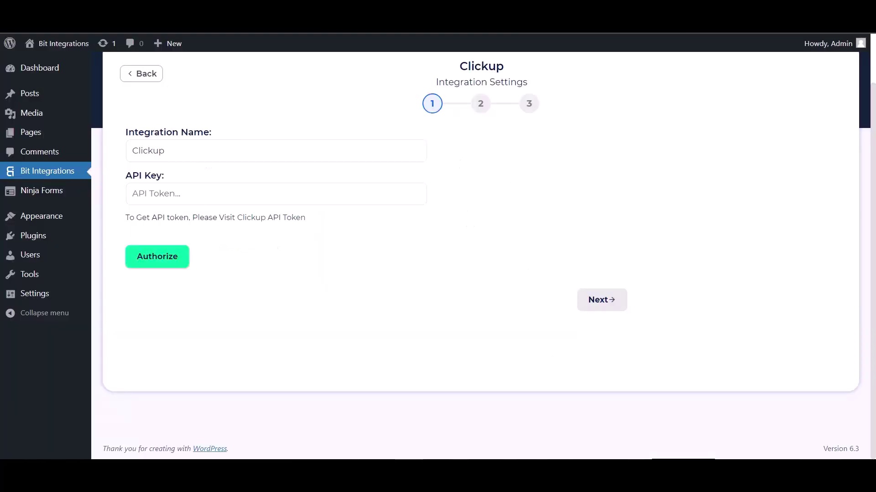
Paste the ClickUp API token into API Key, authorize, and continue to step 2.
click(202, 193)
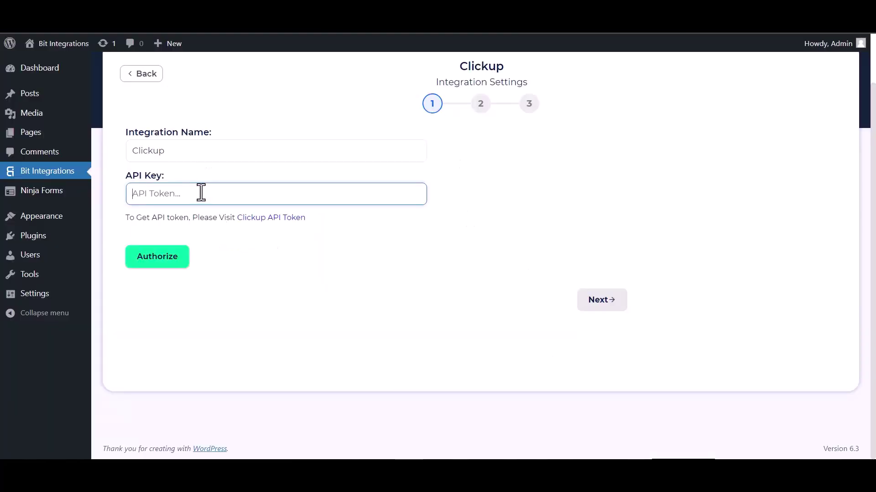
key(ctrl+v)
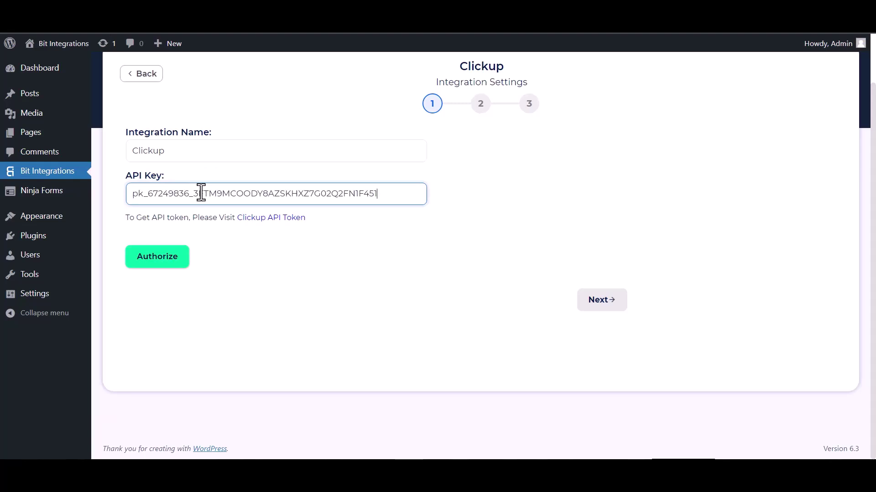
click(168, 267)
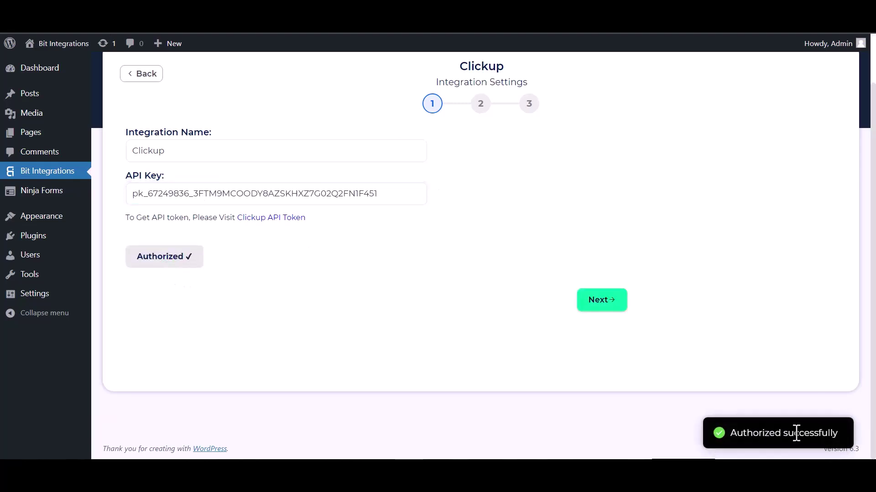
click(593, 306)
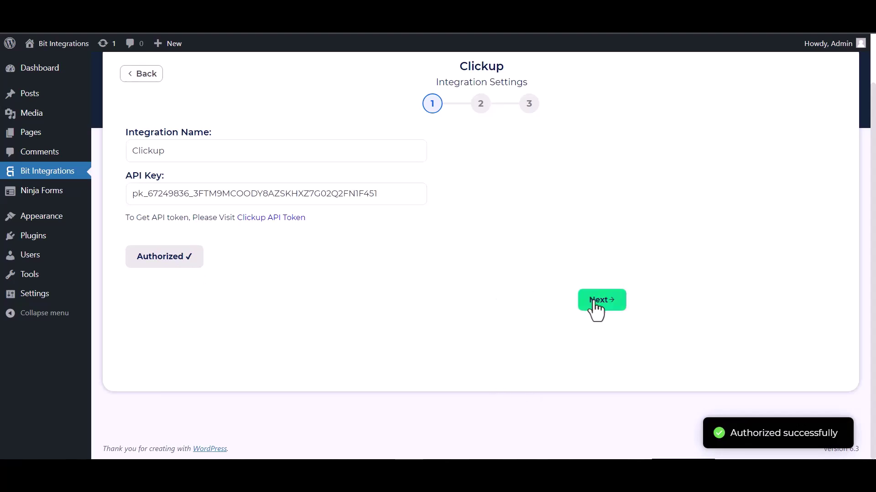
Choose Create Task with the workspace team, Bit Integrations space, Bit Folder and Bit List.
click(342, 159)
click(275, 180)
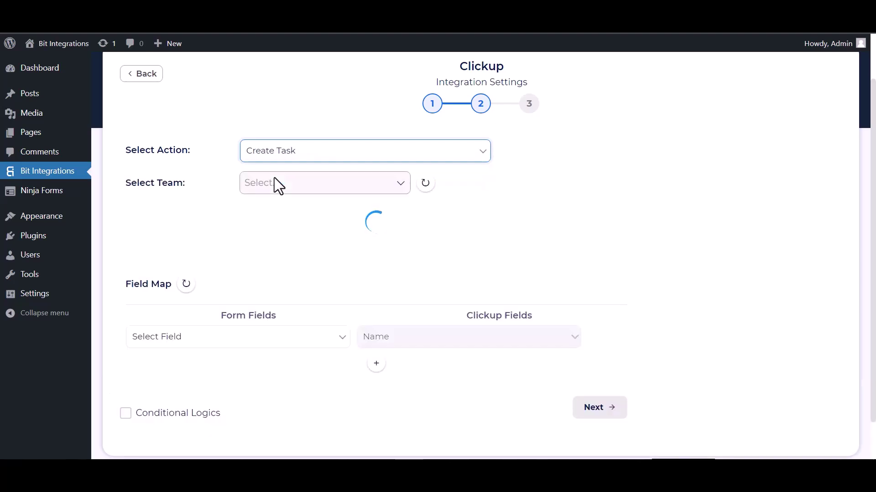
click(280, 190)
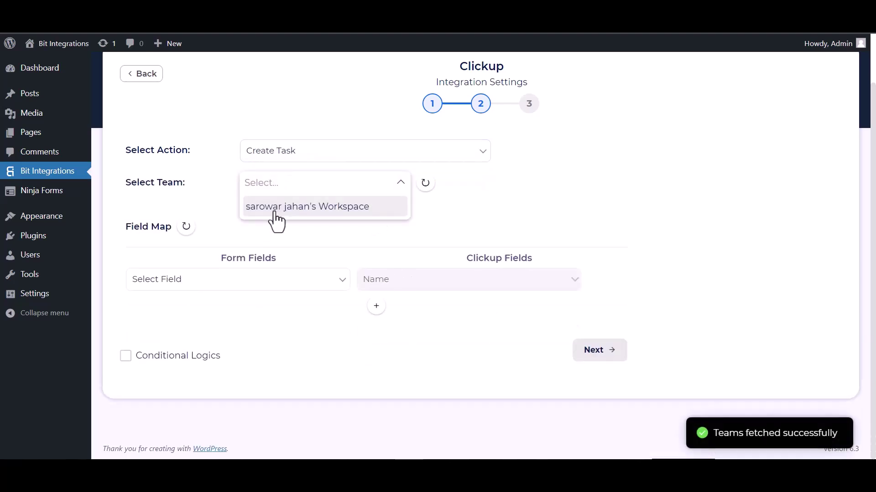
click(275, 207)
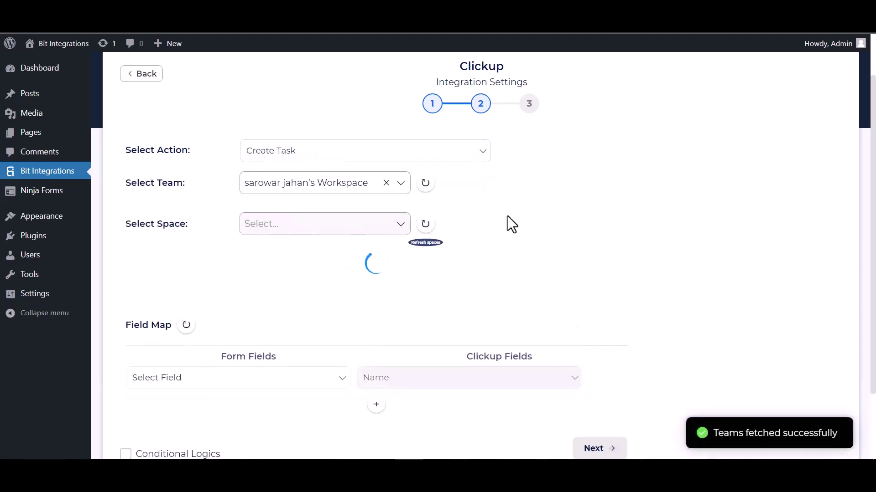
click(371, 225)
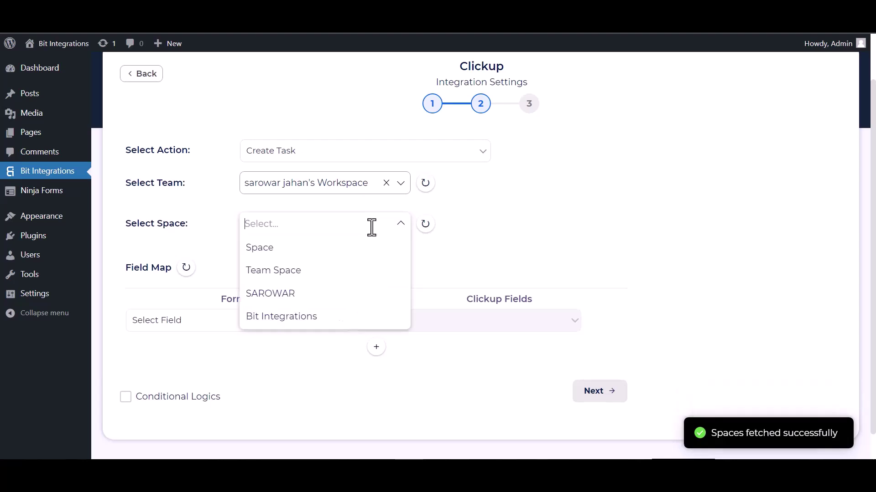
click(276, 317)
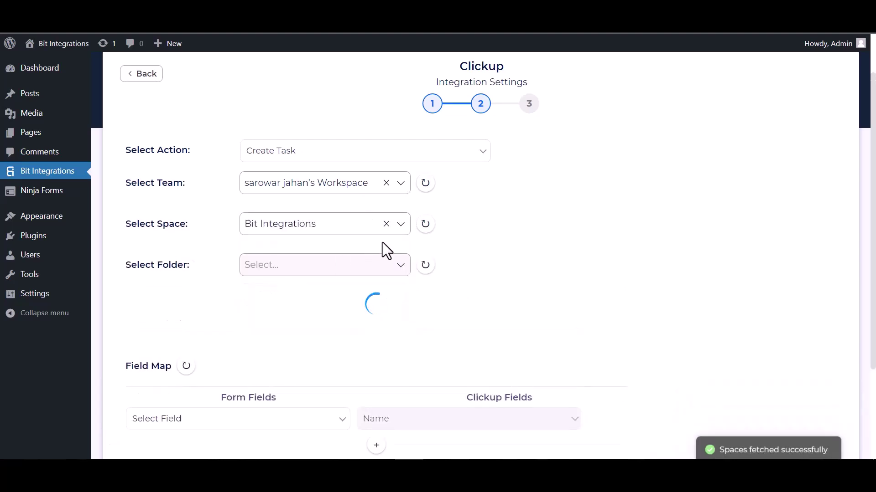
click(367, 266)
click(279, 290)
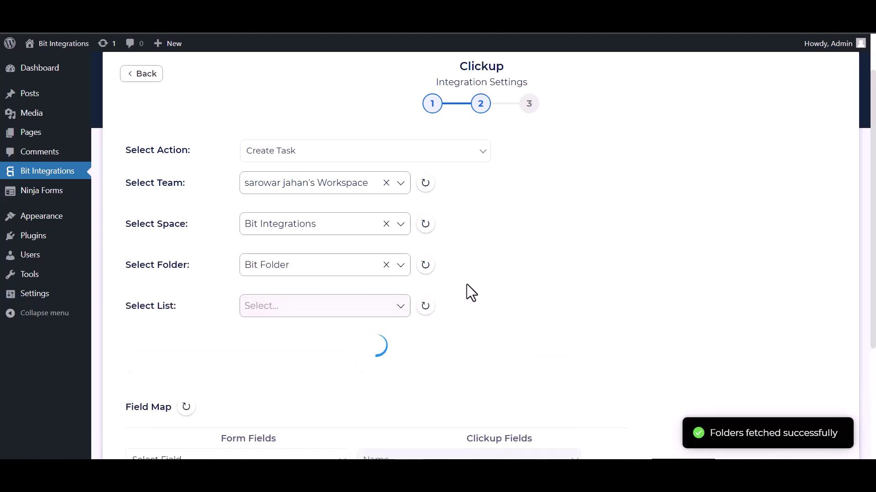
click(354, 305)
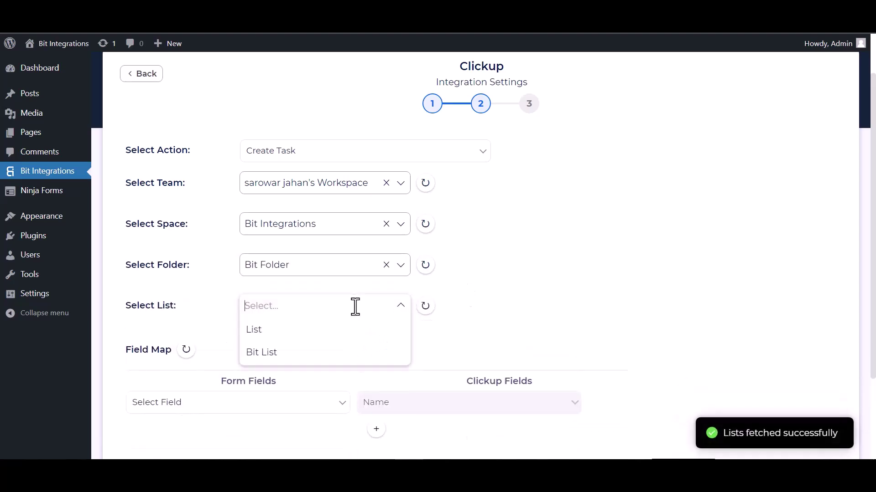
click(285, 352)
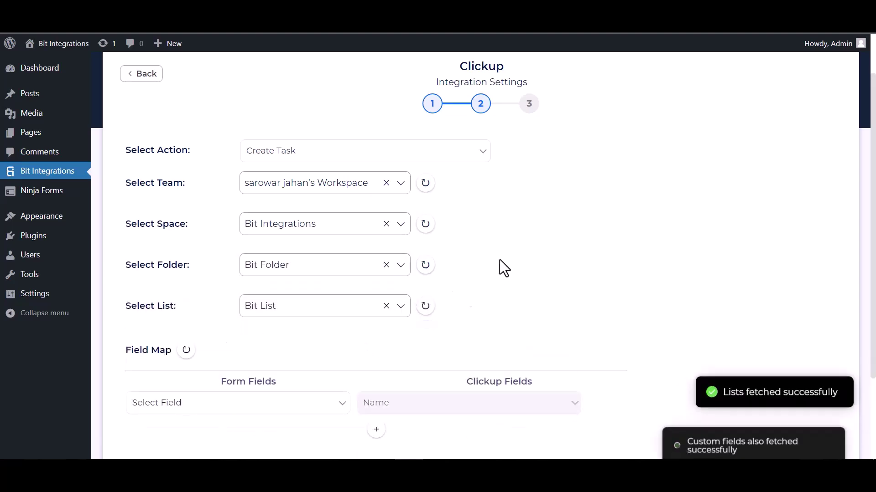
Map the form's Name to ClickUp Name and its Description to ClickUp Description.
scroll(500, 259, down, 3)
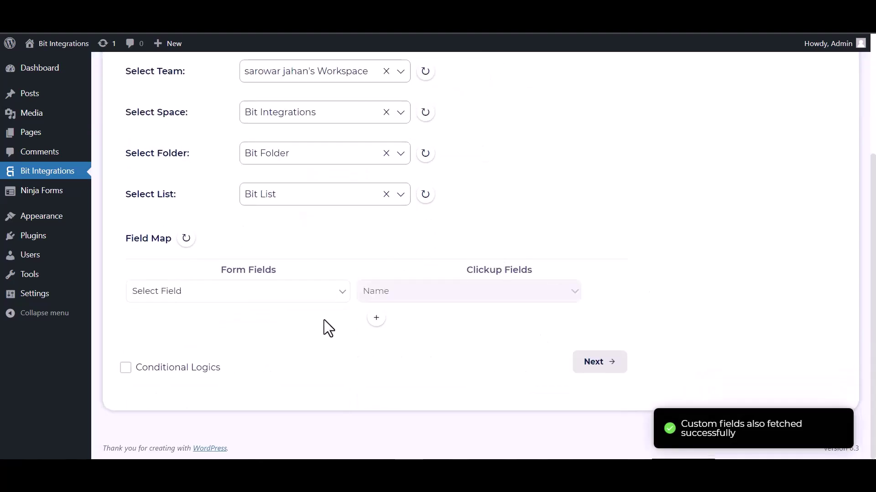
click(314, 301)
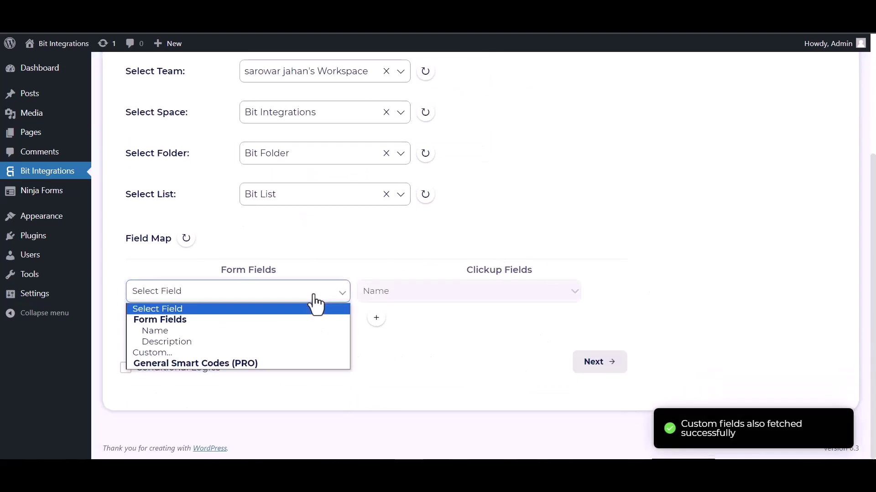
click(160, 330)
click(375, 325)
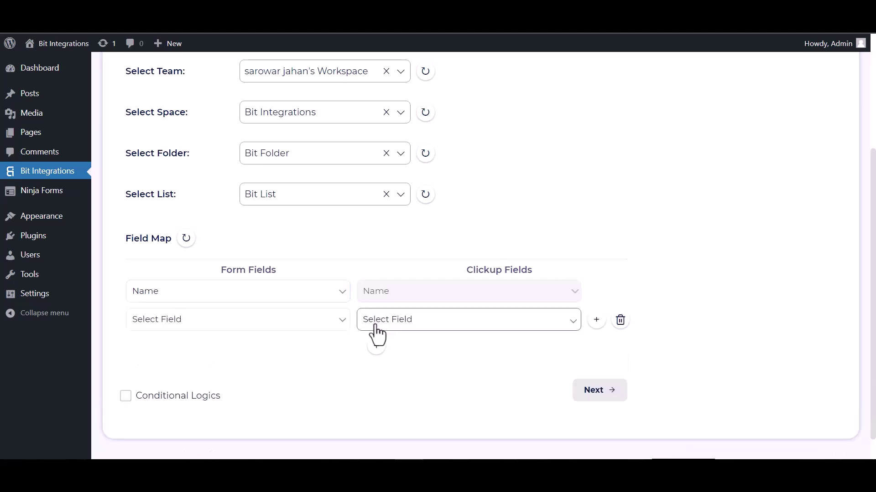
click(377, 324)
click(384, 349)
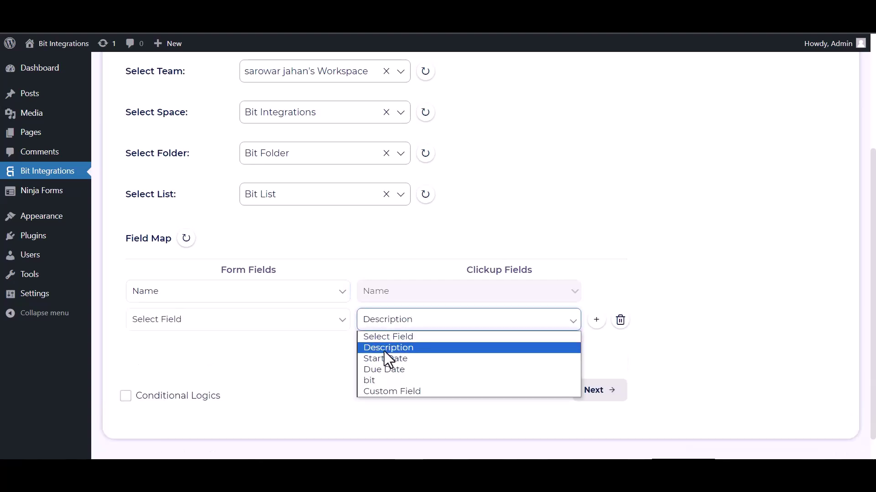
click(319, 323)
click(163, 369)
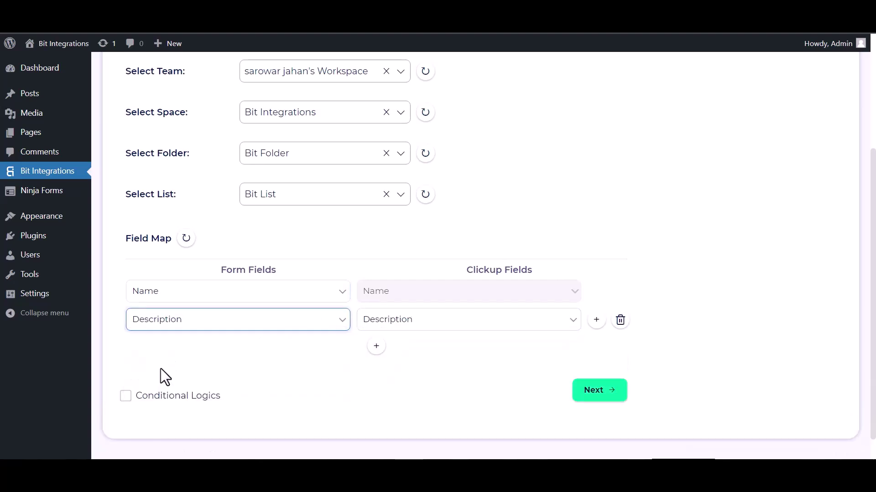
Leave Conditional Logics off, then finish and save the ClickUp integration.
scroll(395, 361, down, 1)
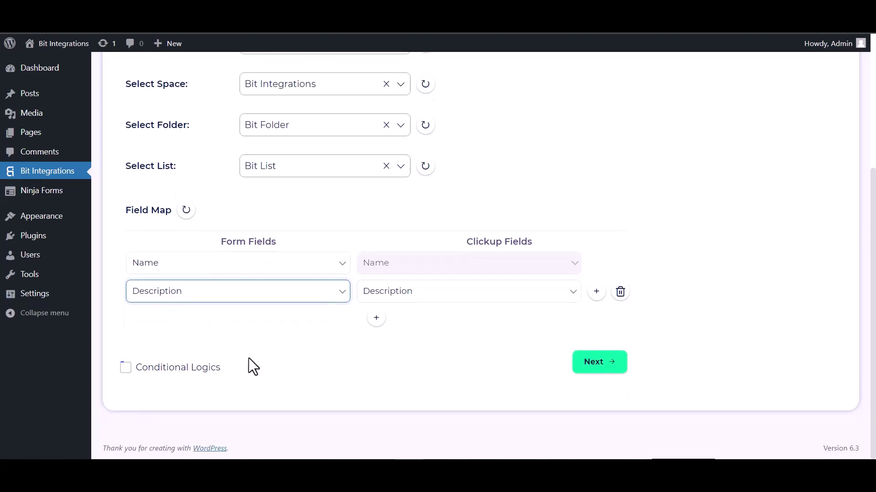
click(127, 368)
scroll(347, 342, down, 3)
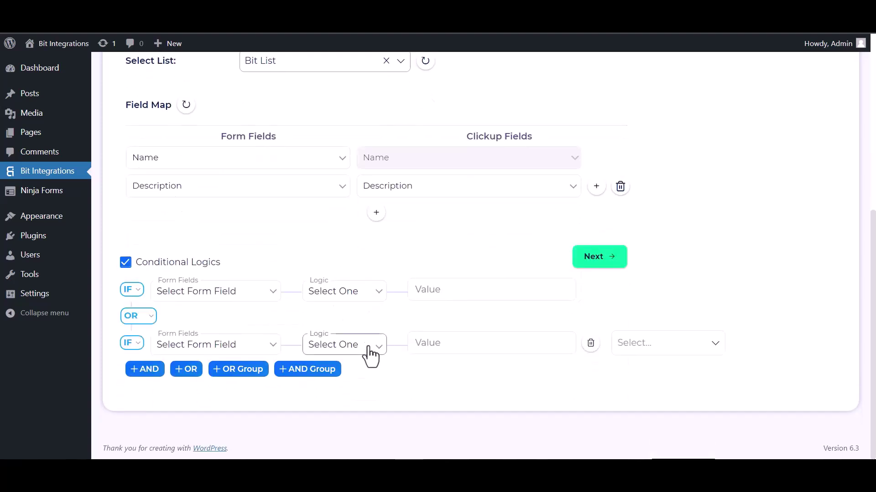
click(126, 264)
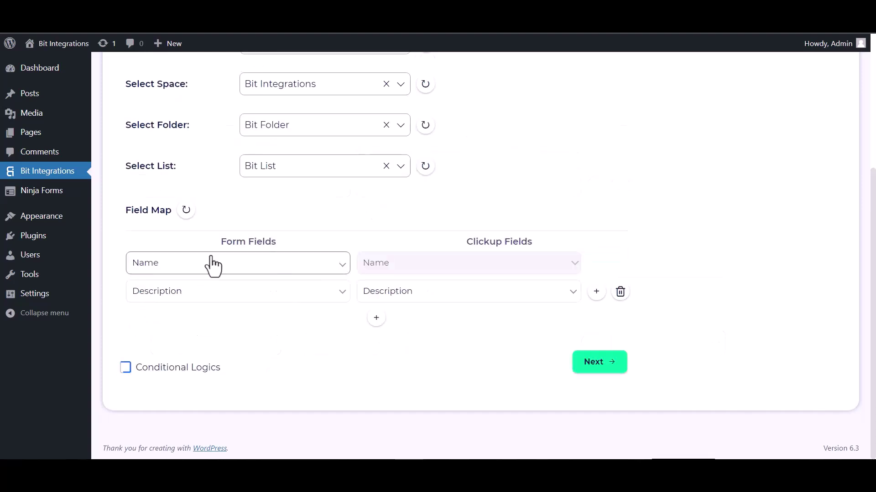
click(595, 363)
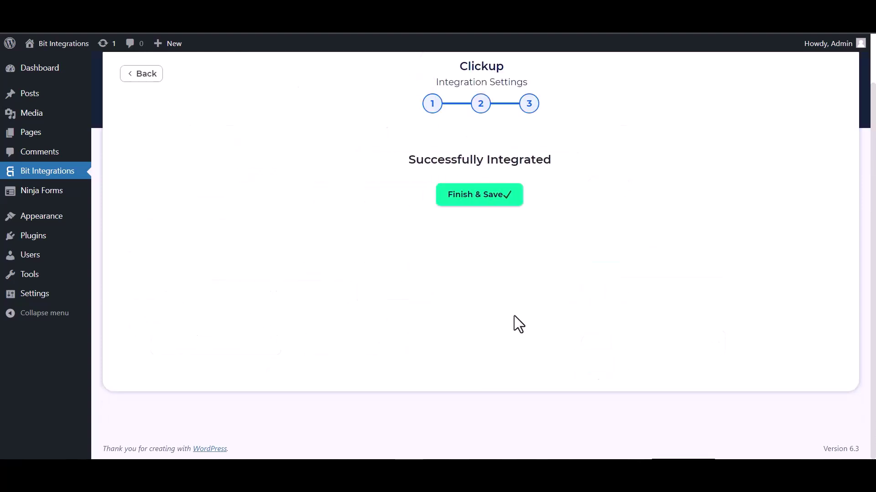
click(469, 209)
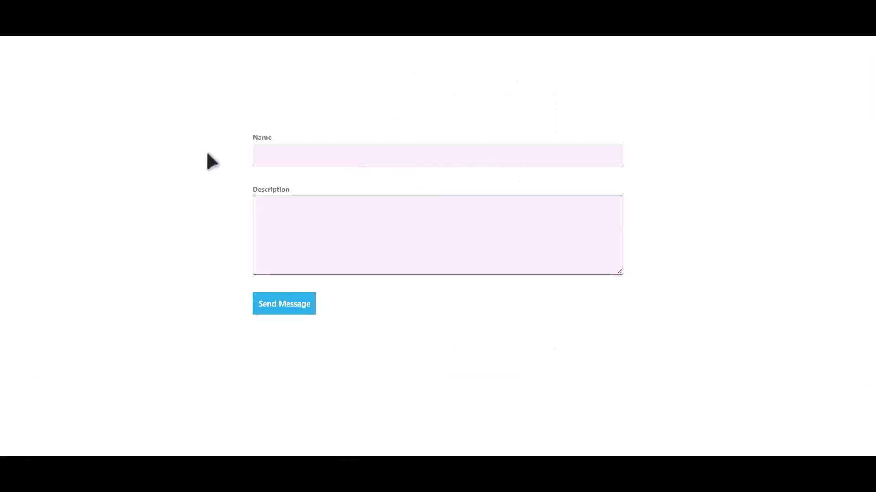
Submit the form with Name 'Bit Integrations' and description 'Welcome to Bit Integrations Plugin'.
click(386, 155)
text(Bit Integrations)
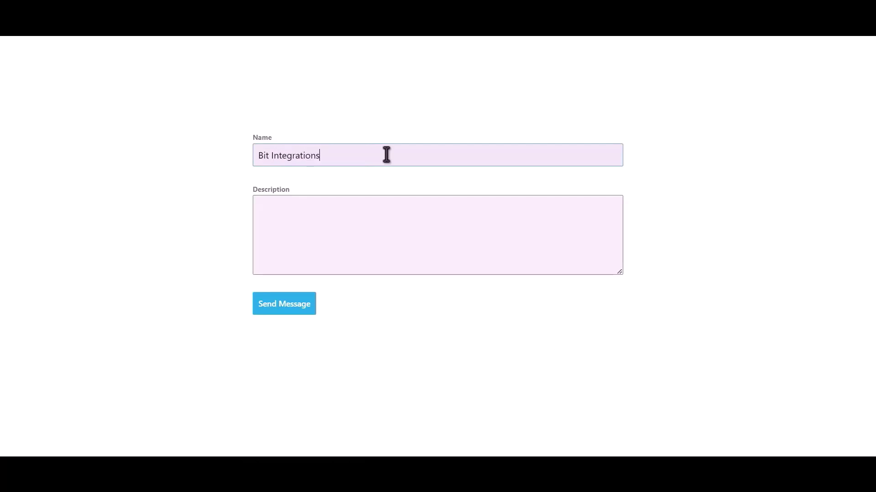
key(Tab)
text(Welcome to Bit Integr)
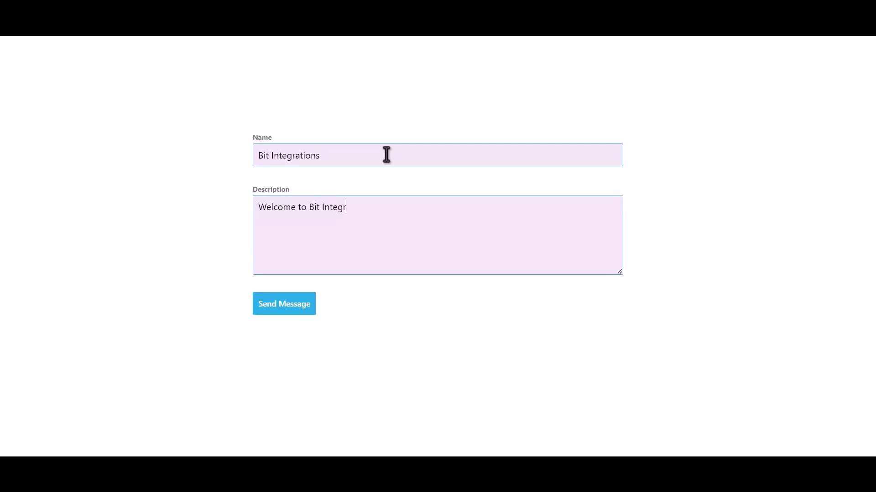
text(ations Plugin)
click(293, 307)
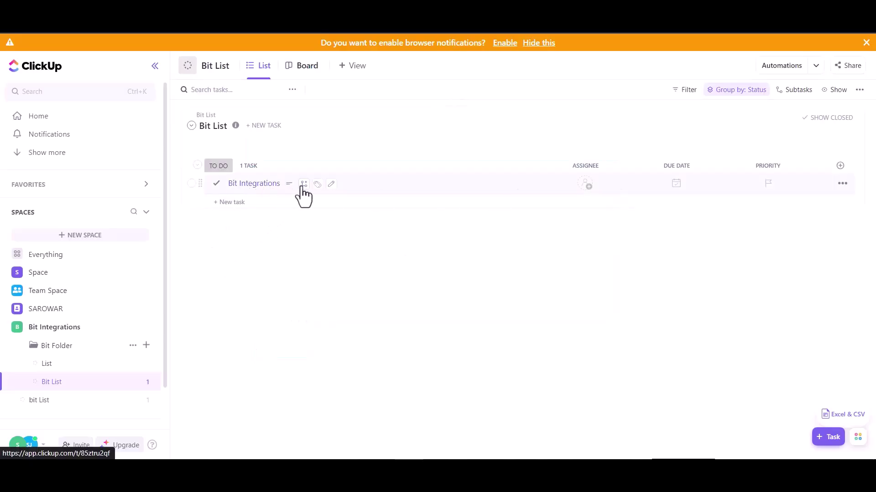
Open the Bit Integrations task in Bit List to view its 'Welcome to Bit Integrations Plugin' description.
click(255, 184)
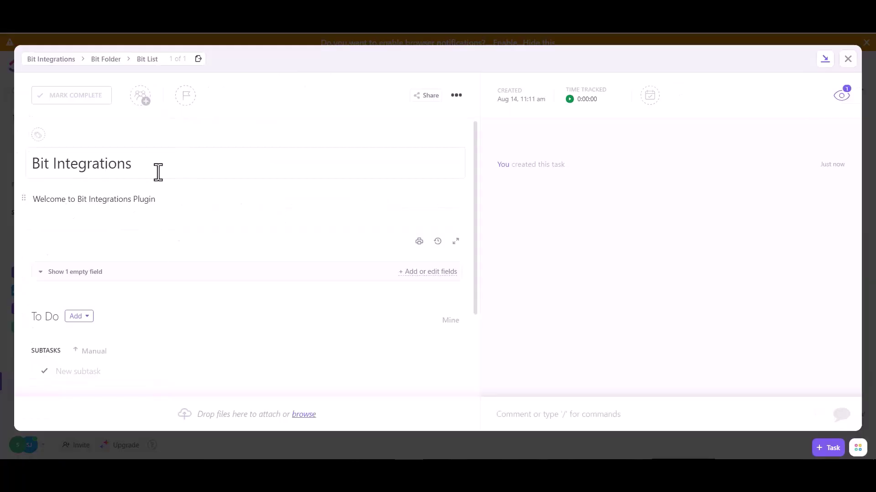